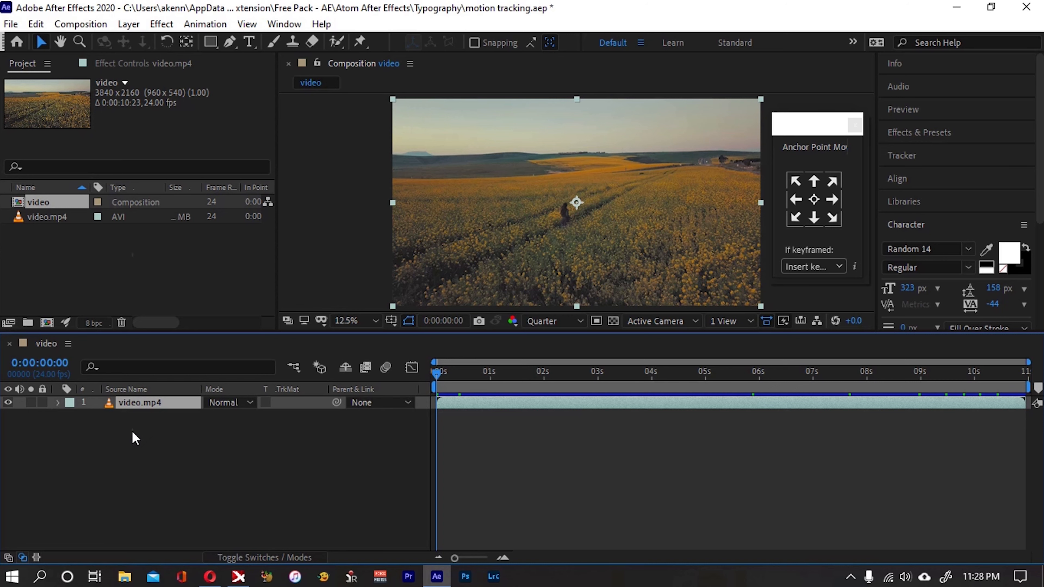
Add a null object layer to the video composition
{"action": "right_click", "coordinate": [135, 439]}
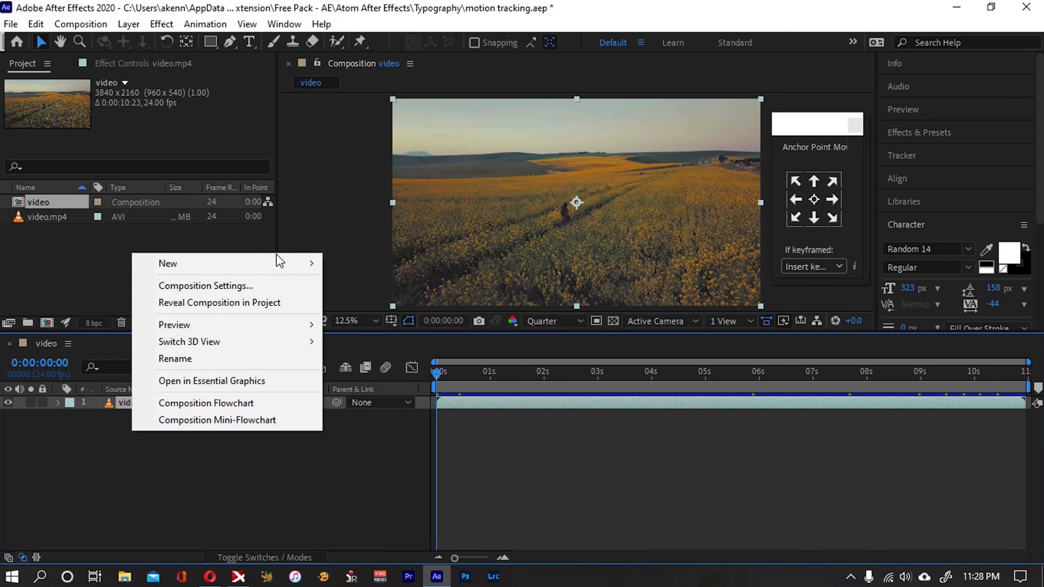
{"action": "mouse_move", "coordinate": [280, 266]}
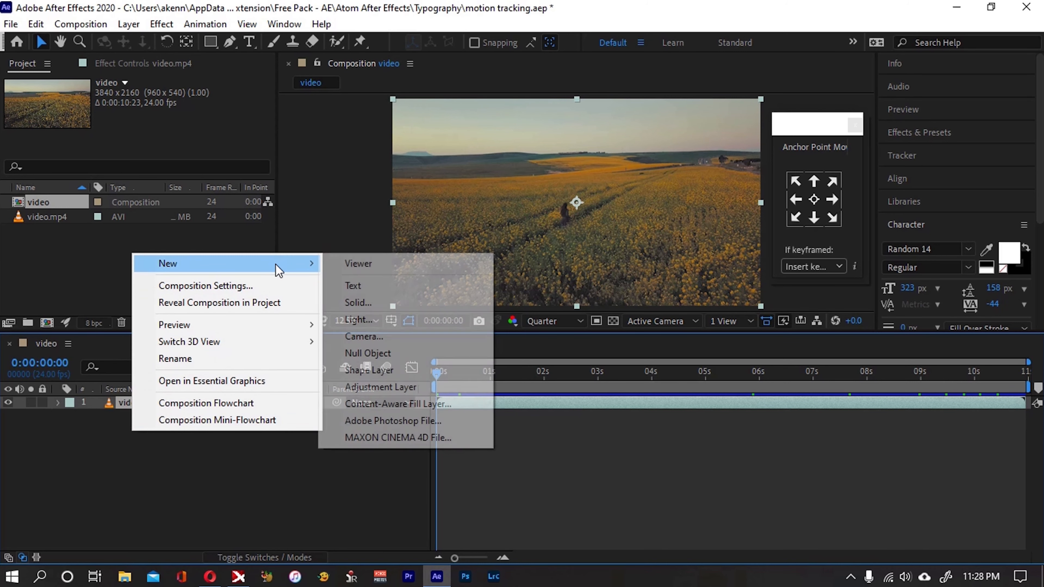
{"action": "left_click", "coordinate": [355, 356]}
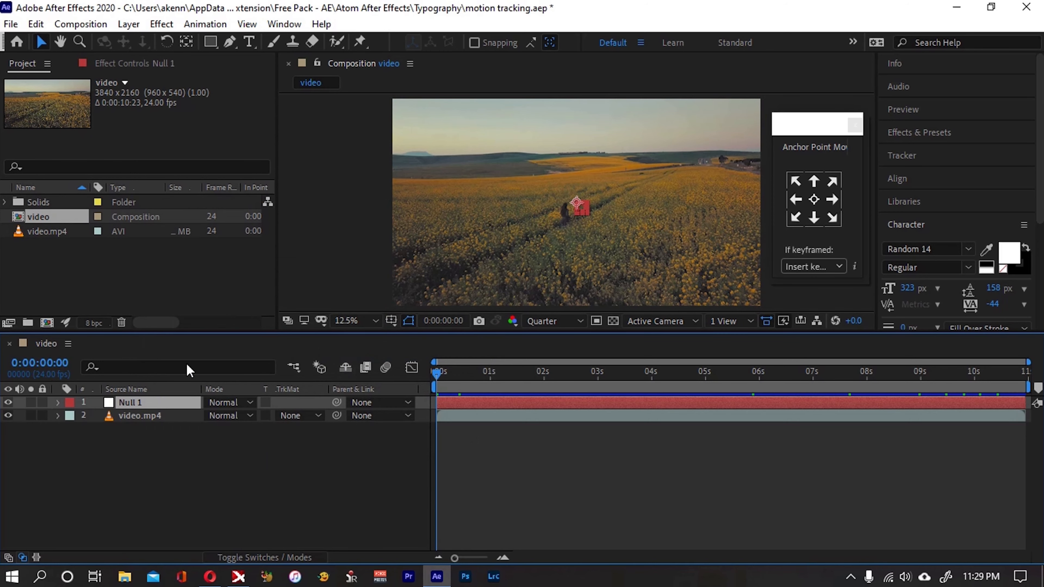
{"action": "left_click", "coordinate": [129, 24]}
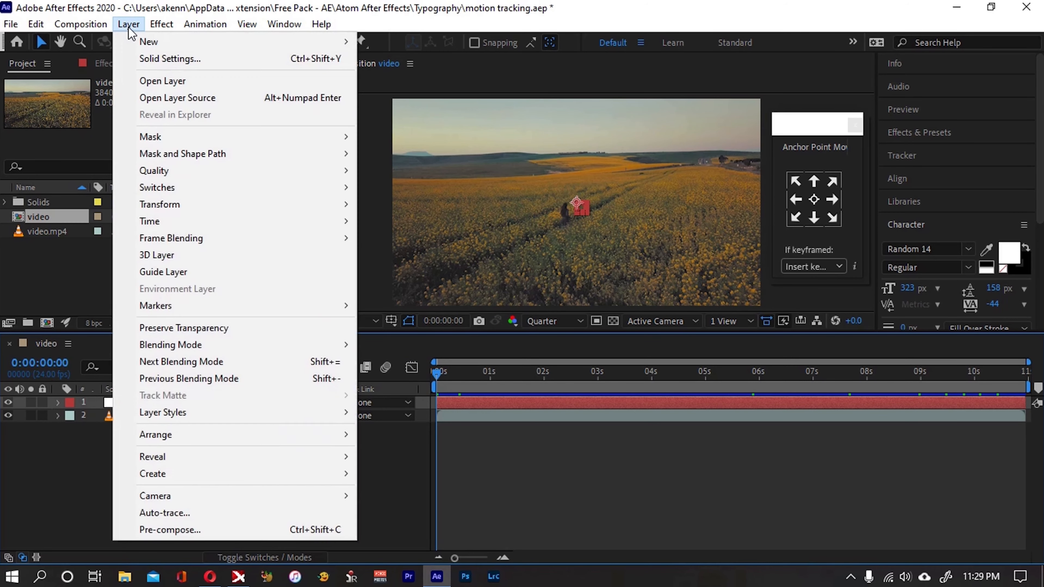
{"action": "mouse_move", "coordinate": [144, 43]}
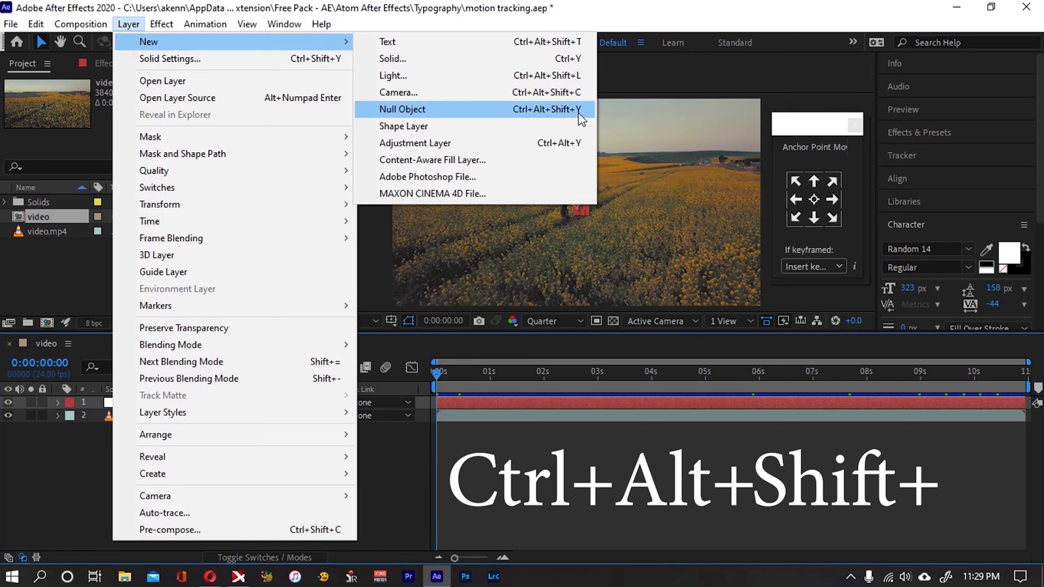
{"action": "left_click", "coordinate": [566, 113]}
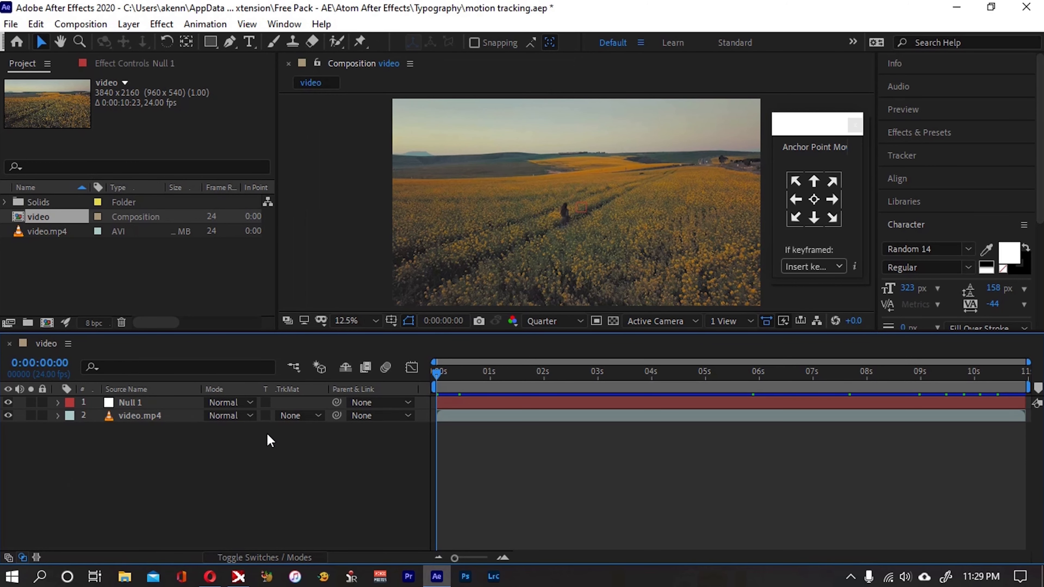
Centre the anchor point of the Null 1 layer with the Anchor Point Mover
{"action": "left_click", "coordinate": [166, 406]}
{"action": "left_click", "coordinate": [184, 458]}
{"action": "left_click", "coordinate": [161, 403]}
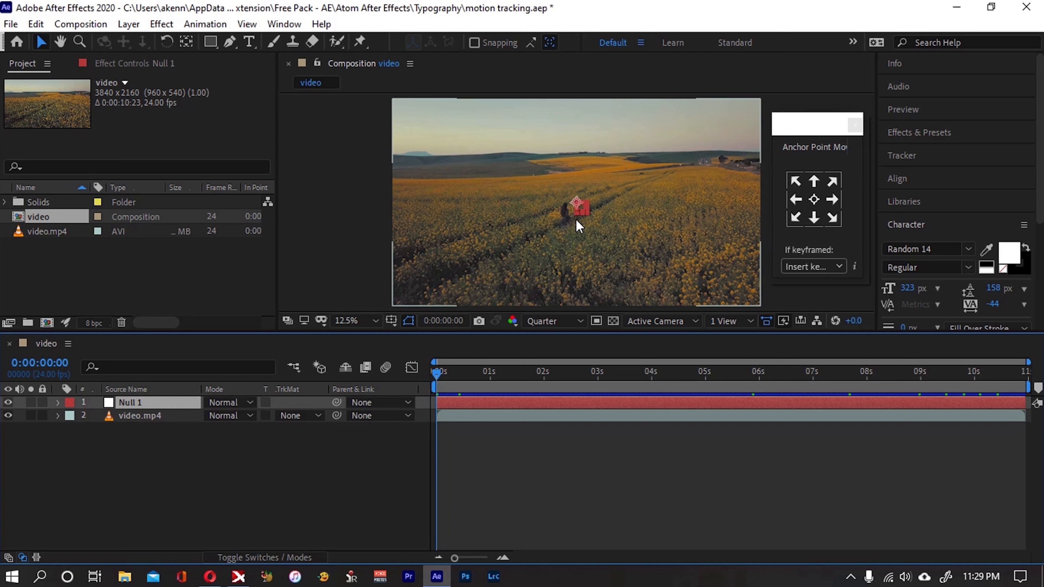
{"action": "left_click", "coordinate": [820, 129]}
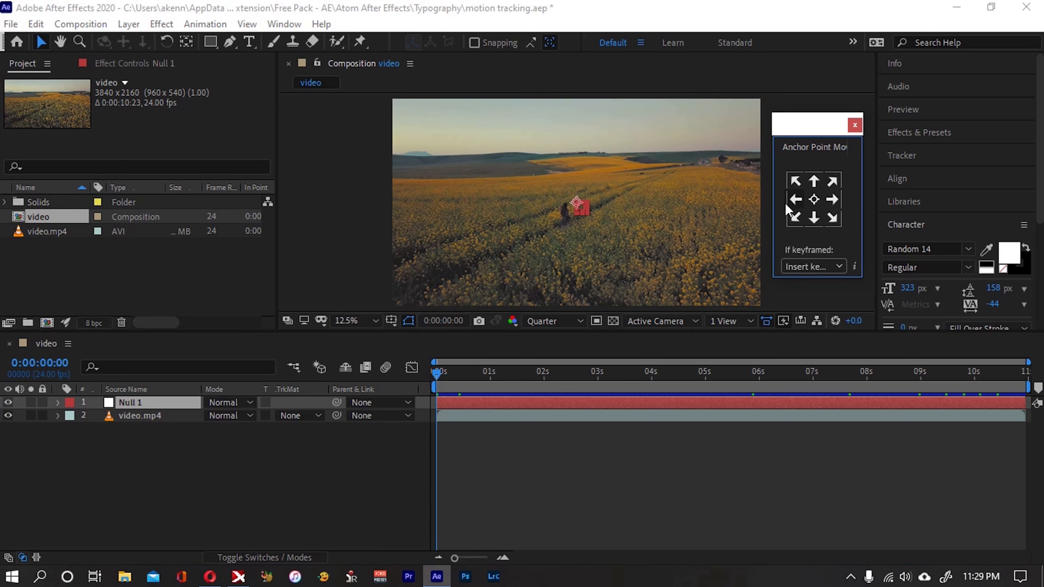
{"action": "left_click", "coordinate": [813, 203]}
Start Track Motion on the video.mp4 layer and show its track point in the layer view
{"action": "left_click", "coordinate": [164, 427]}
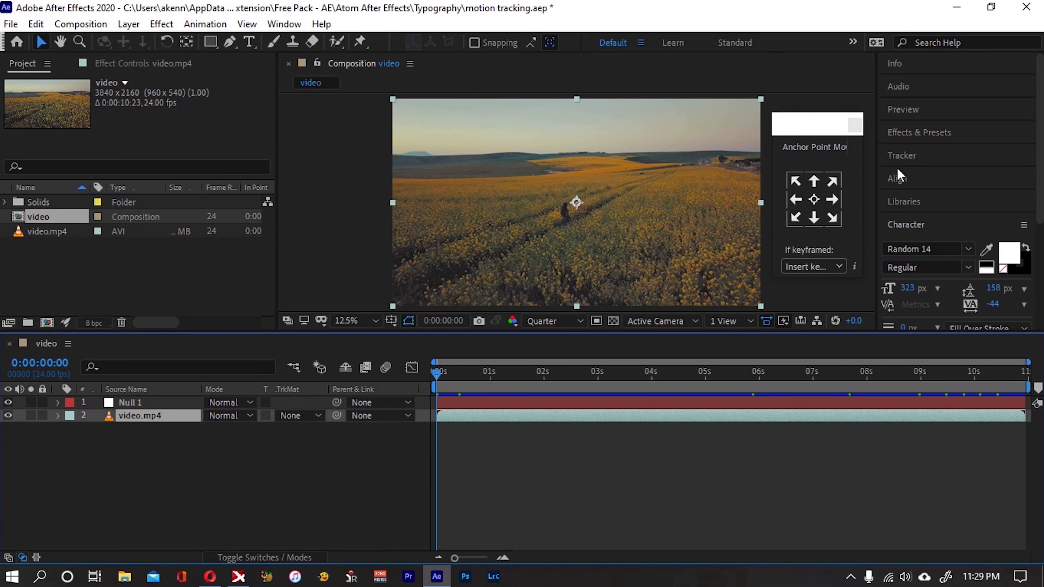
{"action": "left_click", "coordinate": [902, 156]}
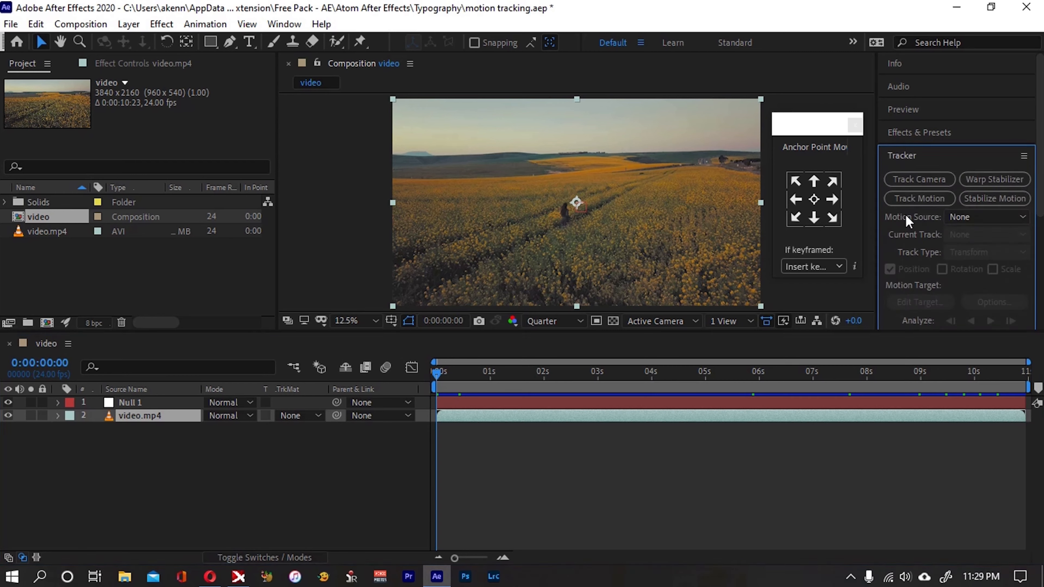
{"action": "left_click", "coordinate": [925, 198]}
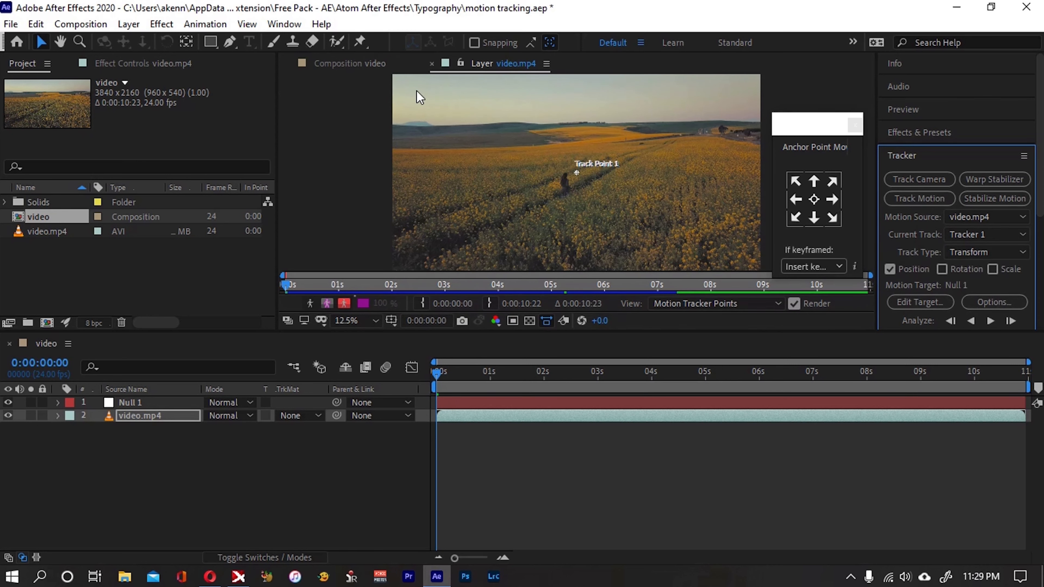
{"action": "left_click", "coordinate": [357, 67]}
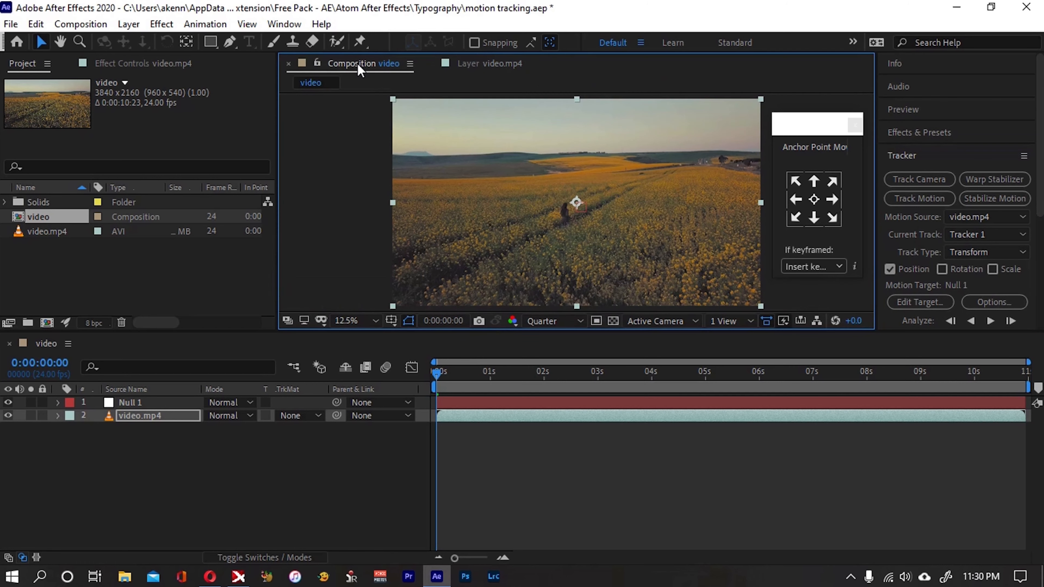
{"action": "left_click", "coordinate": [485, 66]}
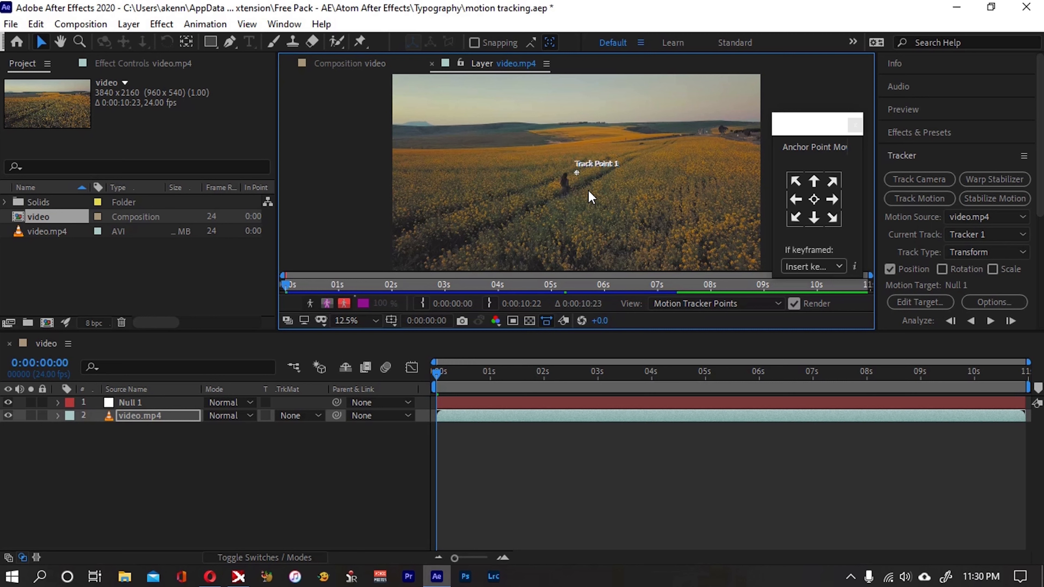
Enlarge the feature and search regions of Track Point 1 and place it over the walking person's head
{"action": "scroll", "coordinate": [576, 182], "scroll_direction": "up", "scroll_amount": 8}
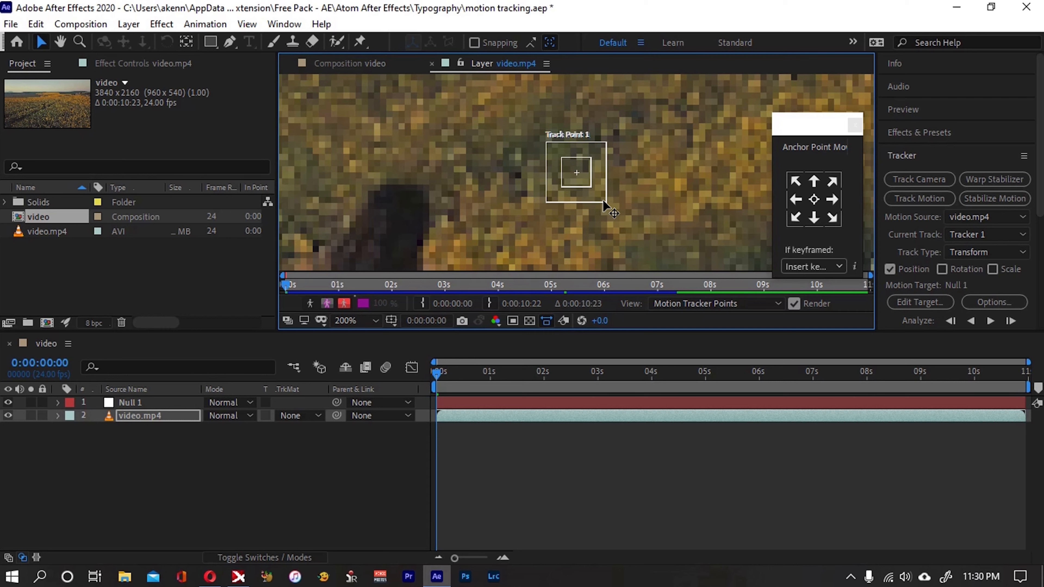
{"action": "left_click", "coordinate": [599, 187]}
{"action": "mouse_move", "coordinate": [607, 204]}
{"action": "left_mouse_down"}
{"action": "mouse_move", "coordinate": [614, 209]}
{"action": "mouse_move", "coordinate": [596, 192]}
{"action": "mouse_move", "coordinate": [600, 200]}
{"action": "left_mouse_up"}
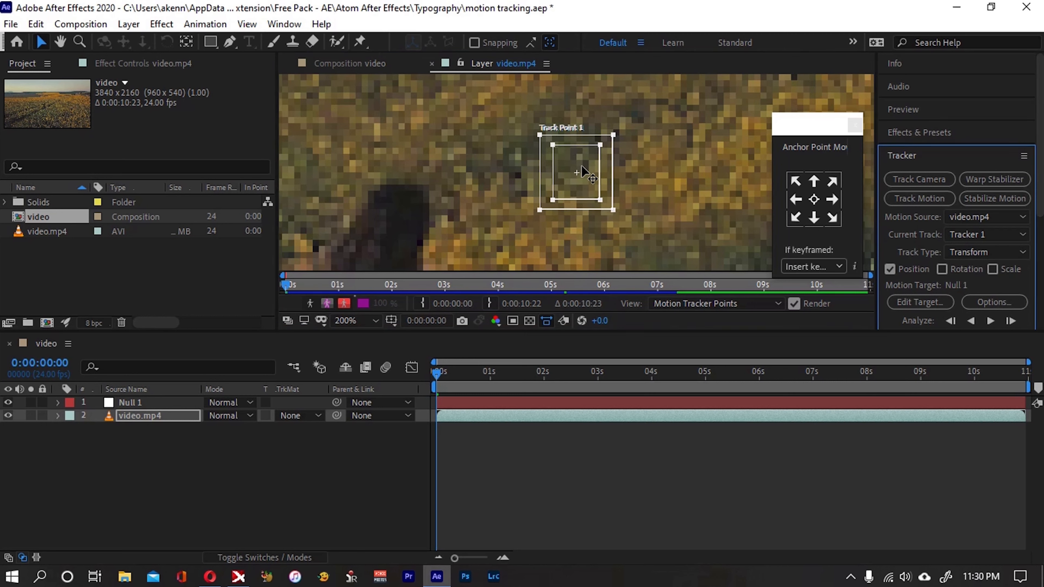
{"action": "left_click_drag", "start_coordinate": [582, 158], "coordinate": [408, 196]}
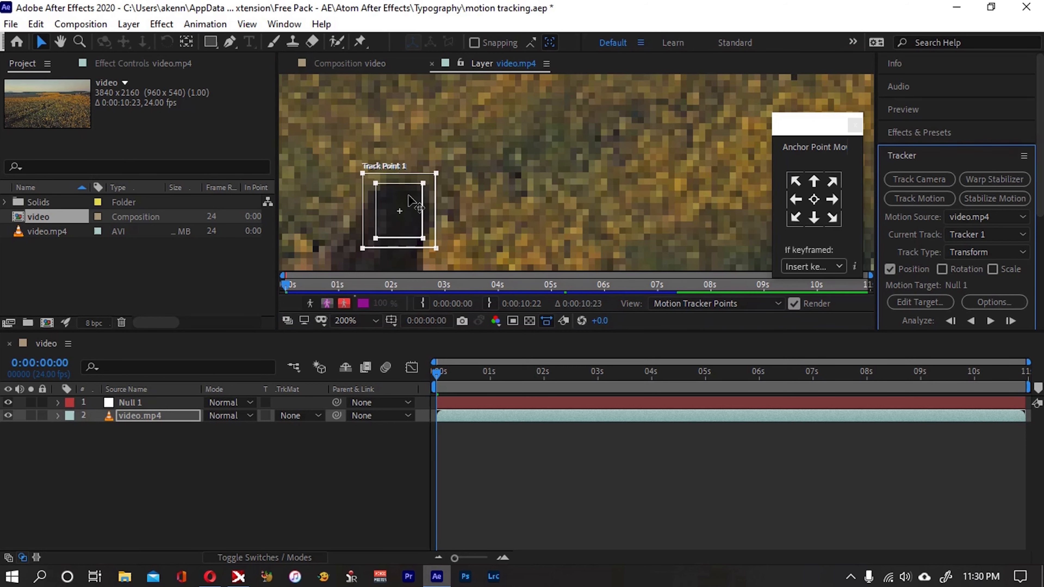
{"action": "key", "text": "comma"}
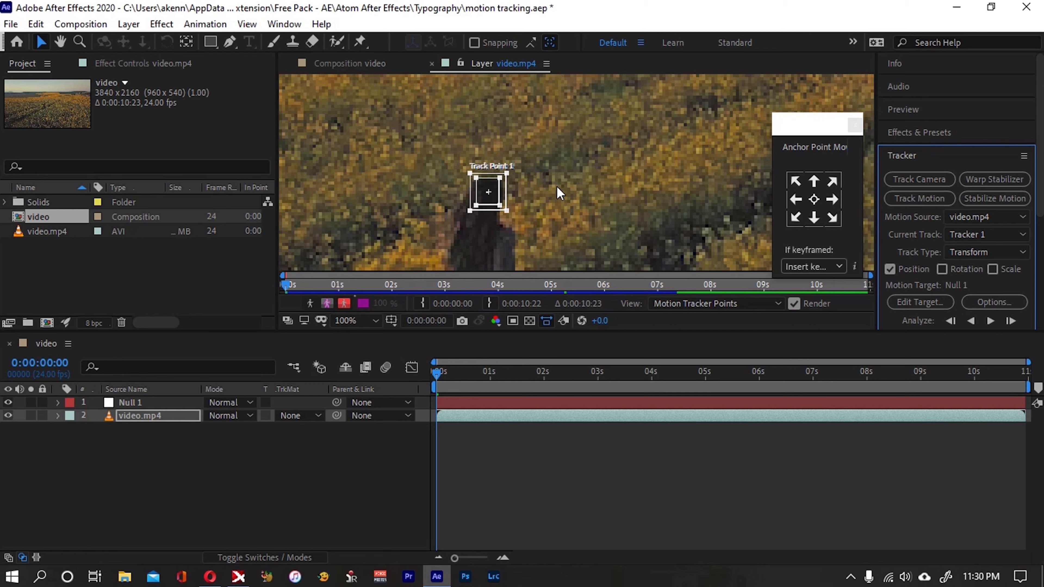
{"action": "key", "text": "comma"}
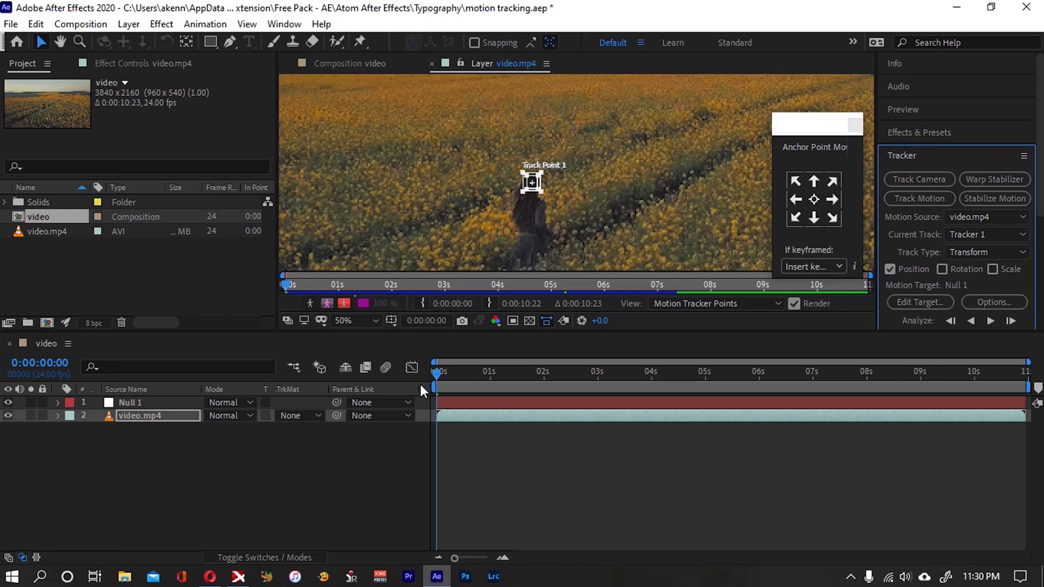
Analyze the track forward from the first frame to the clip's end, moving the anchor point window off the footage
{"action": "left_click", "coordinate": [440, 382]}
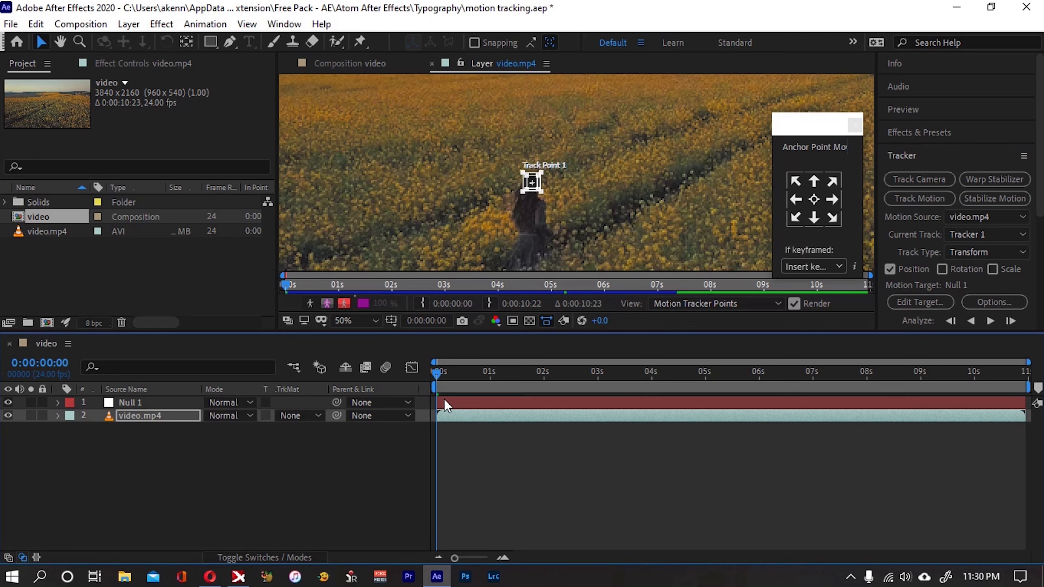
{"action": "left_click", "coordinate": [989, 321]}
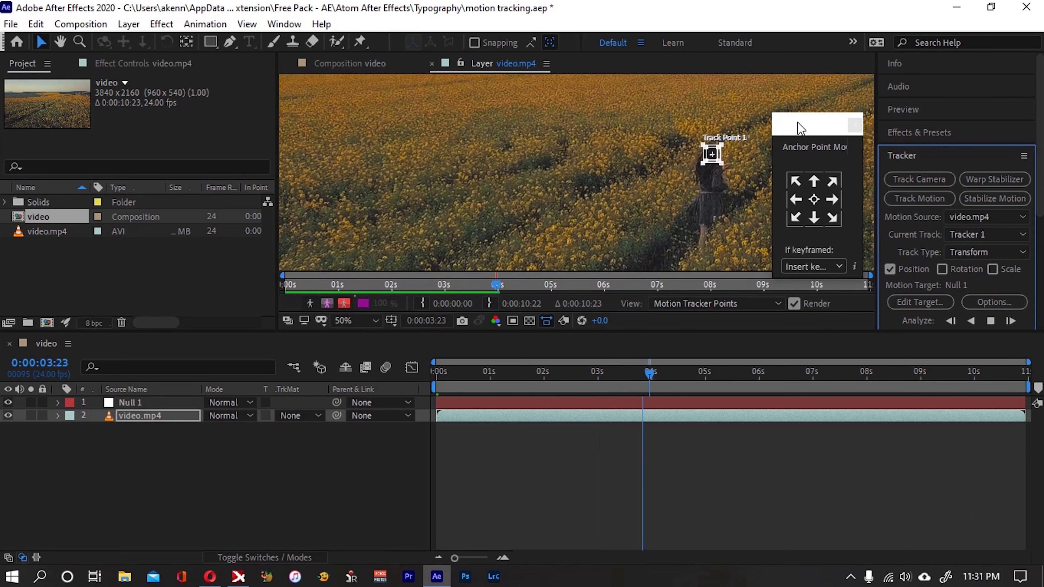
{"action": "left_click_drag", "start_coordinate": [799, 127], "coordinate": [915, 61]}
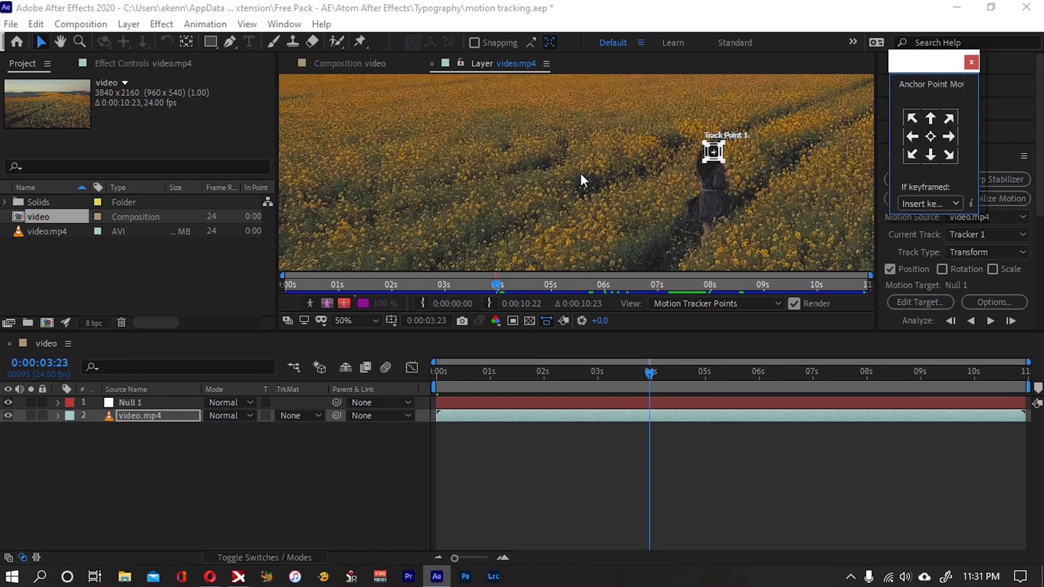
{"action": "scroll", "coordinate": [583, 181], "scroll_direction": "down", "scroll_amount": 4}
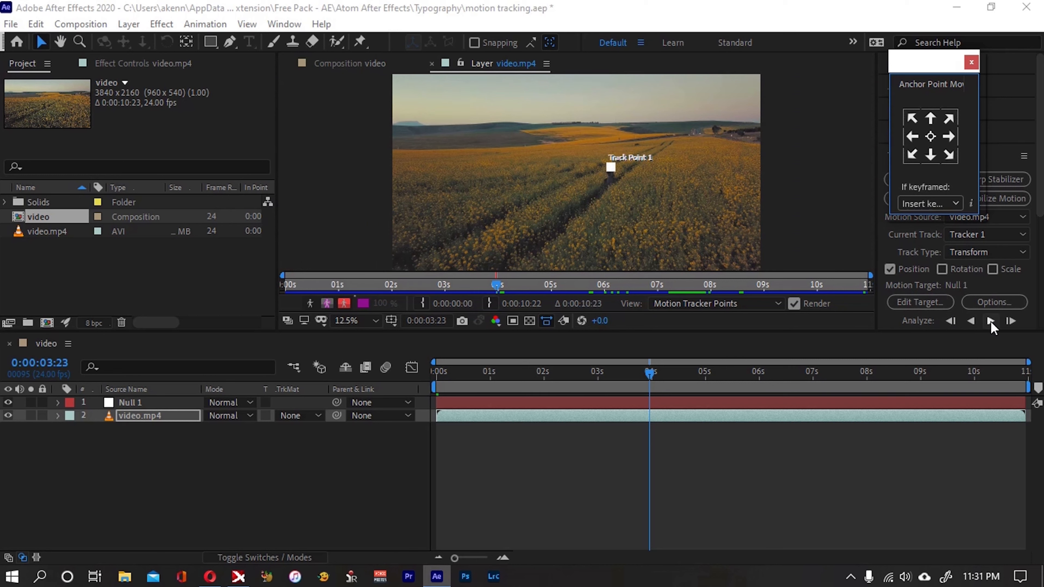
{"action": "left_click", "coordinate": [990, 321]}
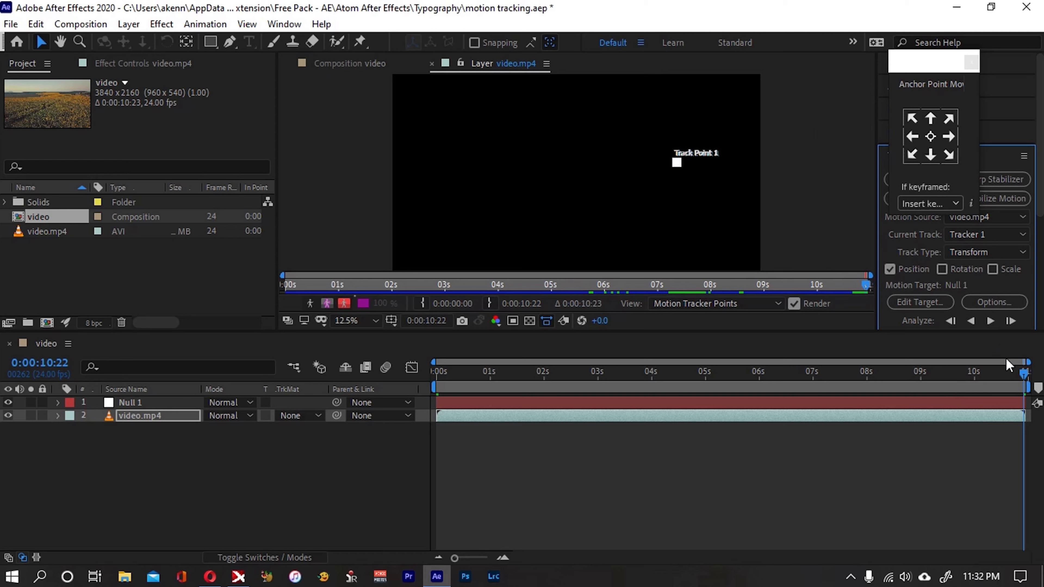
Return the playhead to the start and set the Null 1 layer as the tracker's motion target
{"action": "left_click_drag", "start_coordinate": [1011, 374], "coordinate": [437, 395]}
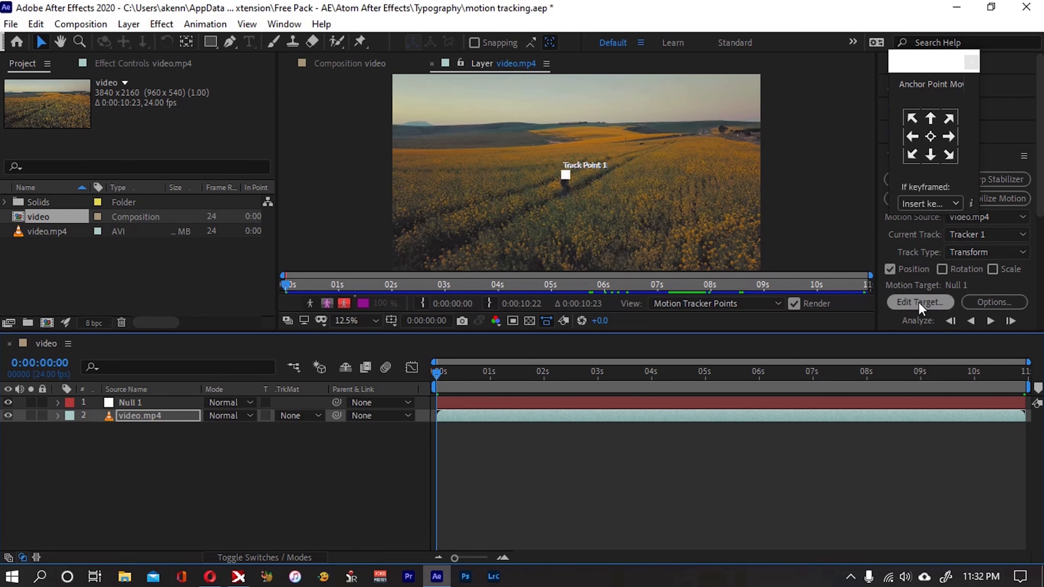
{"action": "left_click_drag", "start_coordinate": [945, 65], "coordinate": [826, 90]}
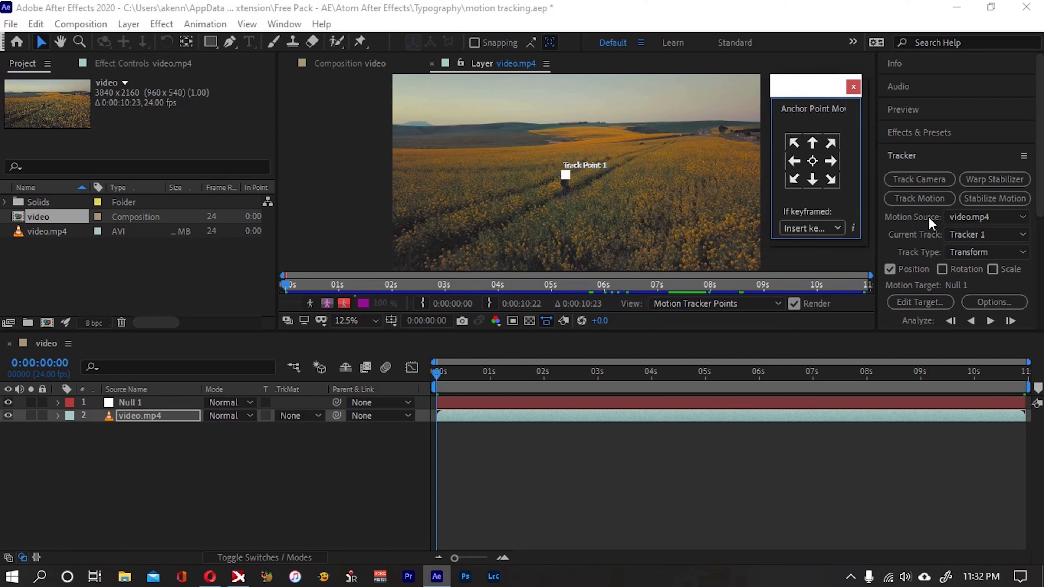
{"action": "left_click", "coordinate": [927, 302]}
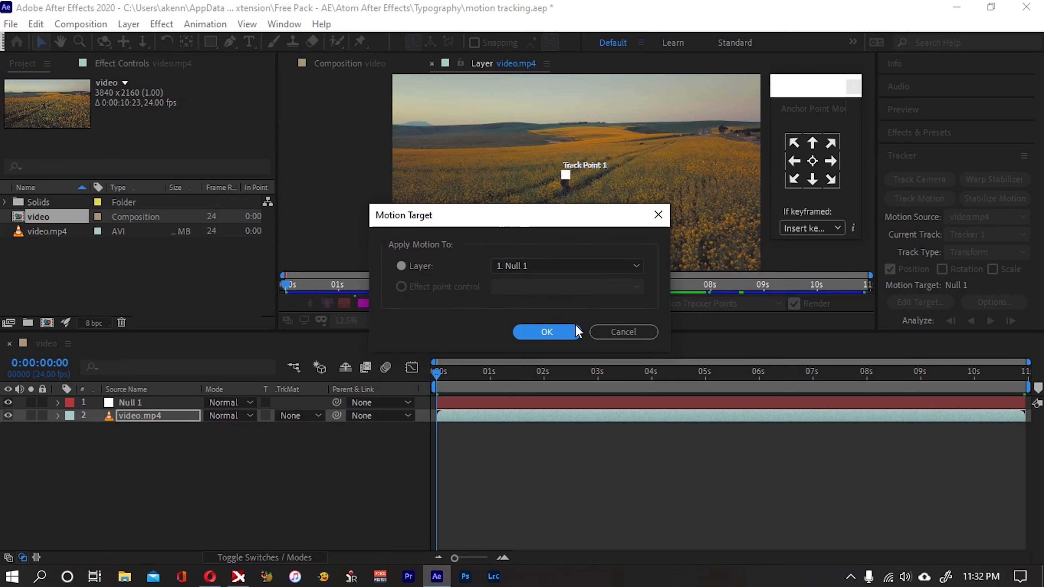
{"action": "left_click", "coordinate": [547, 334]}
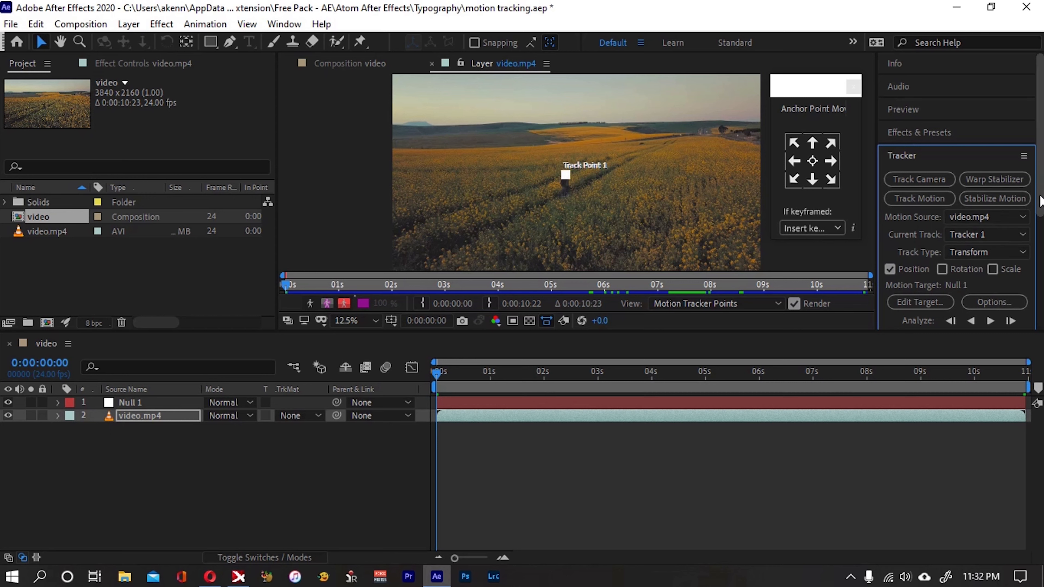
Apply the tracked motion to the null in the X and Y dimensions
{"action": "scroll", "coordinate": [1040, 201], "scroll_direction": "down", "scroll_amount": 5}
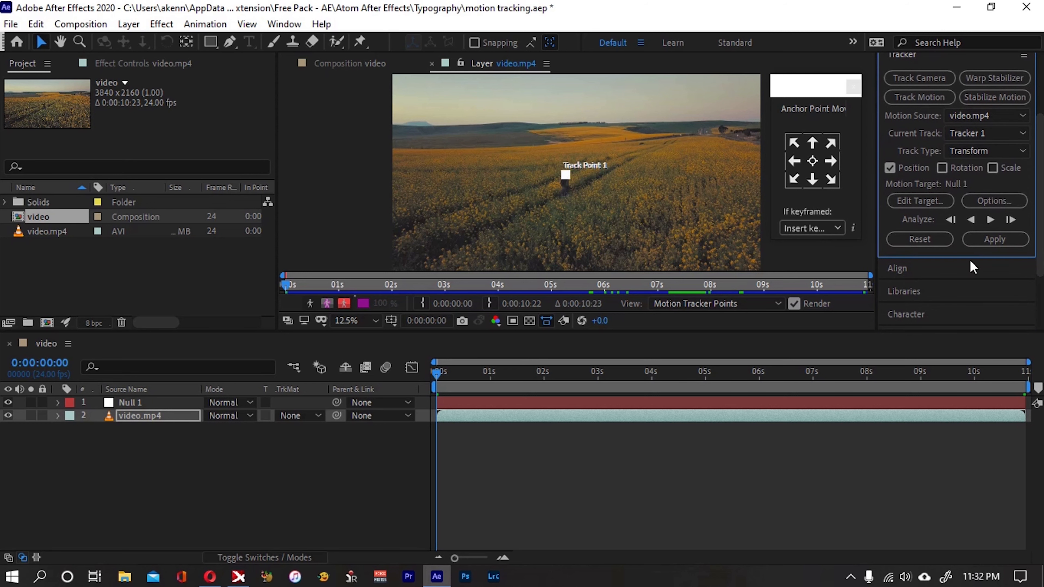
{"action": "left_click", "coordinate": [988, 240]}
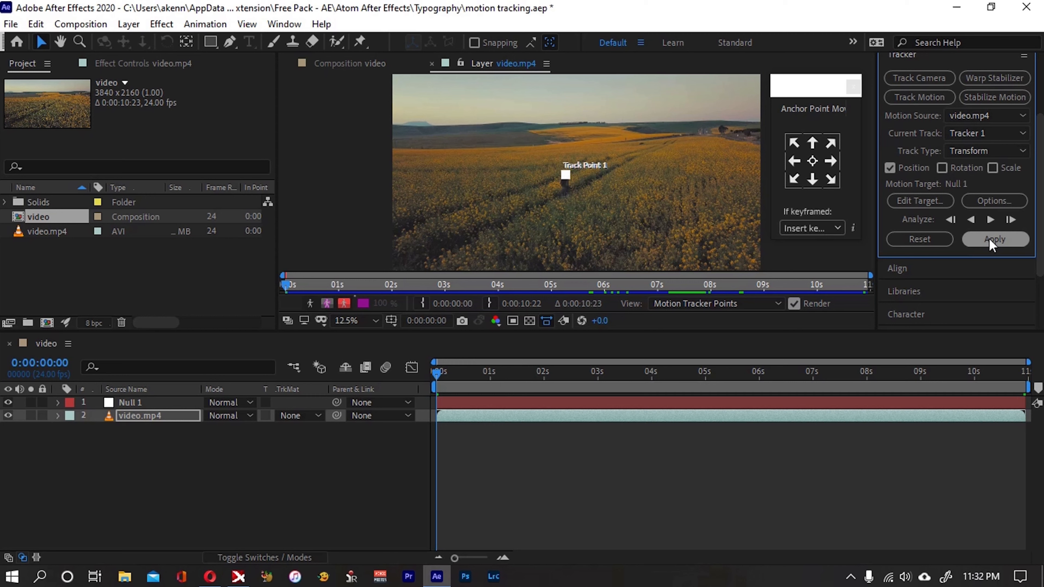
{"action": "left_click", "coordinate": [989, 238]}
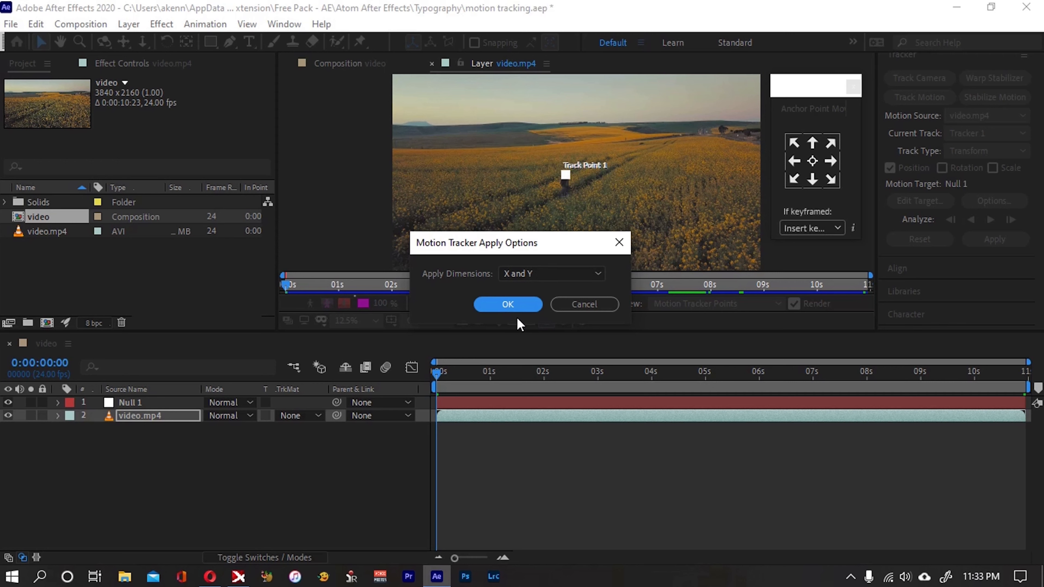
{"action": "left_click", "coordinate": [503, 305]}
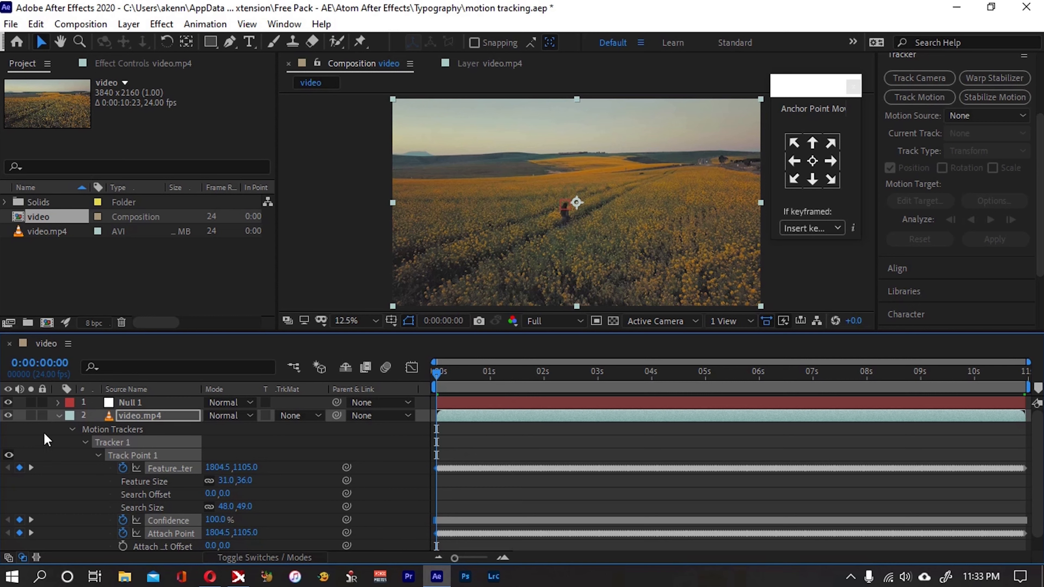
Examine the Track Point 1 keyframes on the video.mp4 layer and collapse the layer's properties
{"action": "left_click", "coordinate": [58, 416]}
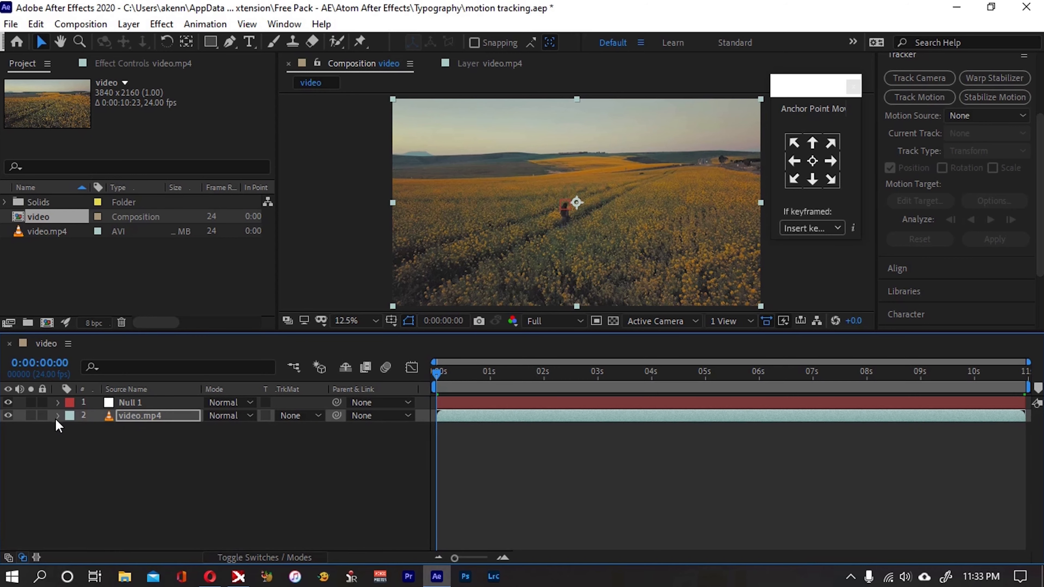
{"action": "left_click", "coordinate": [58, 415]}
{"action": "scroll", "coordinate": [617, 489], "scroll_direction": "down", "scroll_amount": 1}
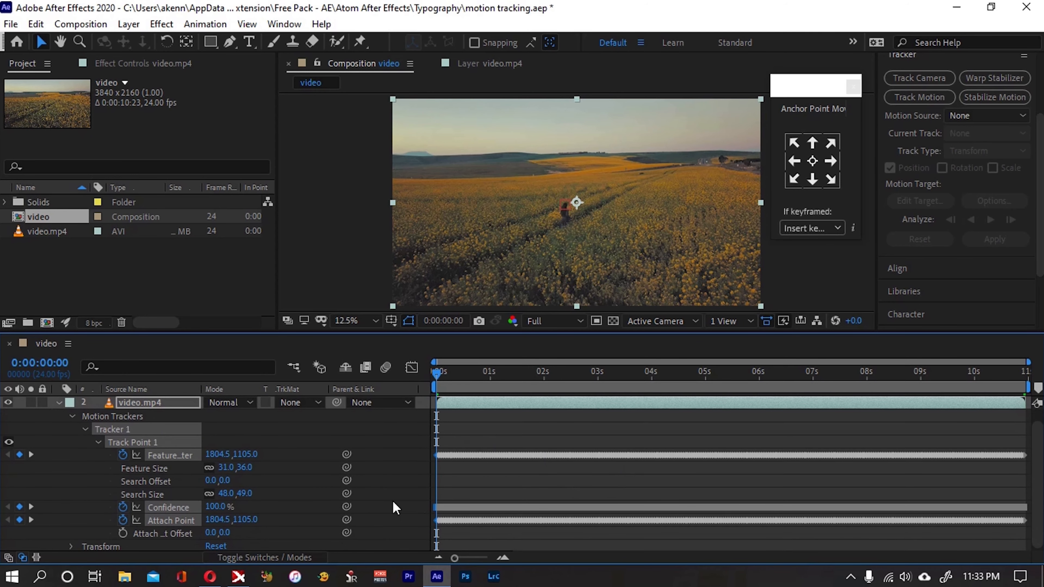
{"action": "left_click", "coordinate": [59, 403]}
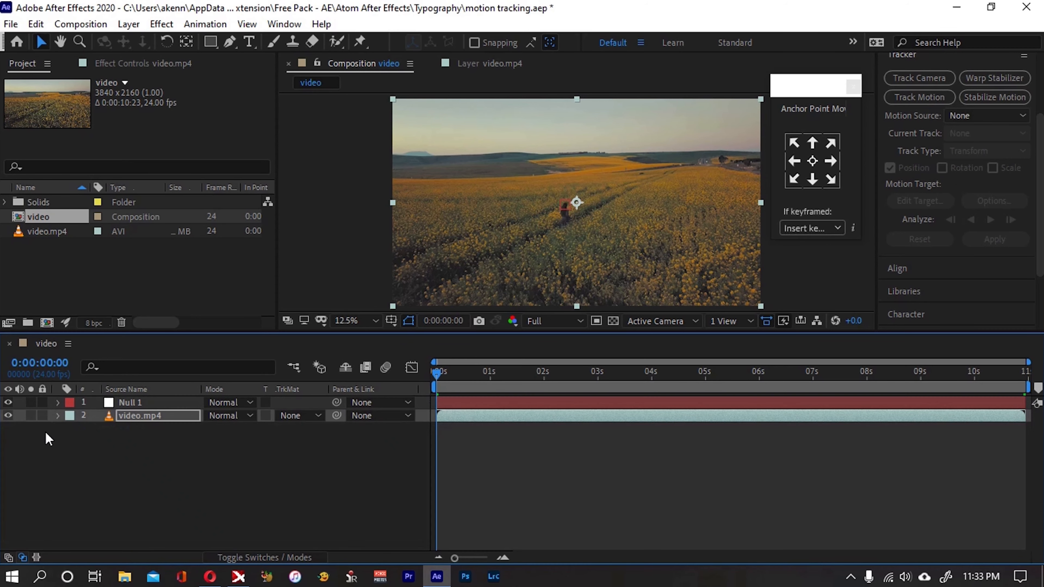
Add a horizontal text layer reading "runner" over the field, up and to the left of the walking person
{"action": "left_click", "coordinate": [238, 479]}
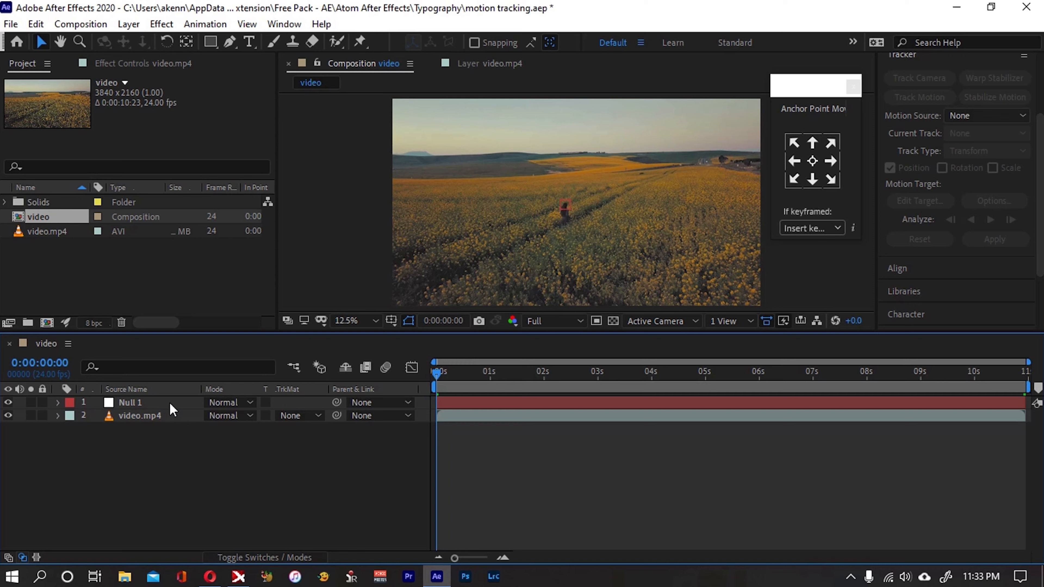
{"action": "left_click", "coordinate": [248, 45]}
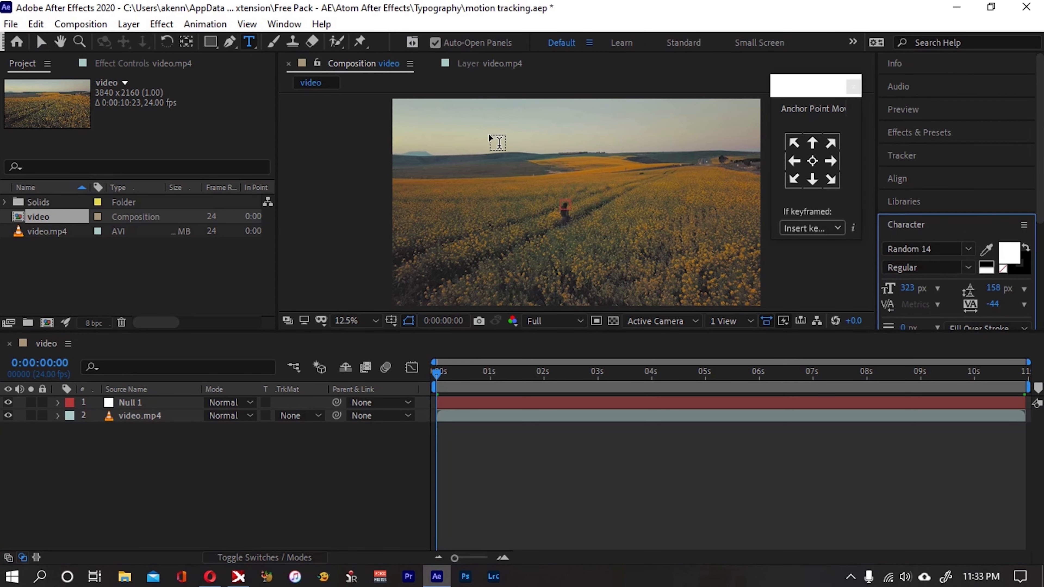
{"action": "left_click", "coordinate": [490, 166]}
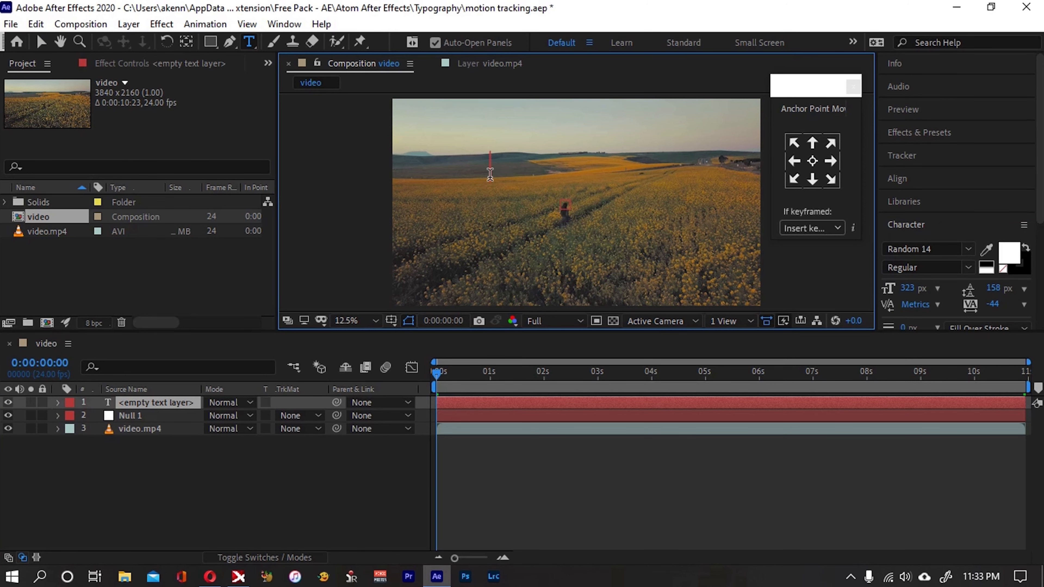
{"action": "type", "text": "runner"}
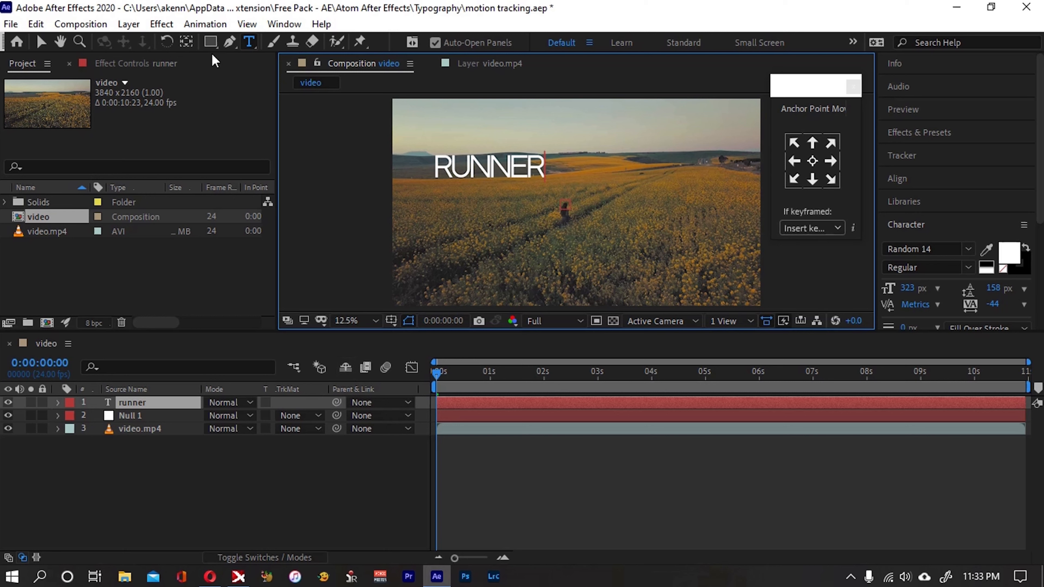
{"action": "left_click", "coordinate": [39, 43]}
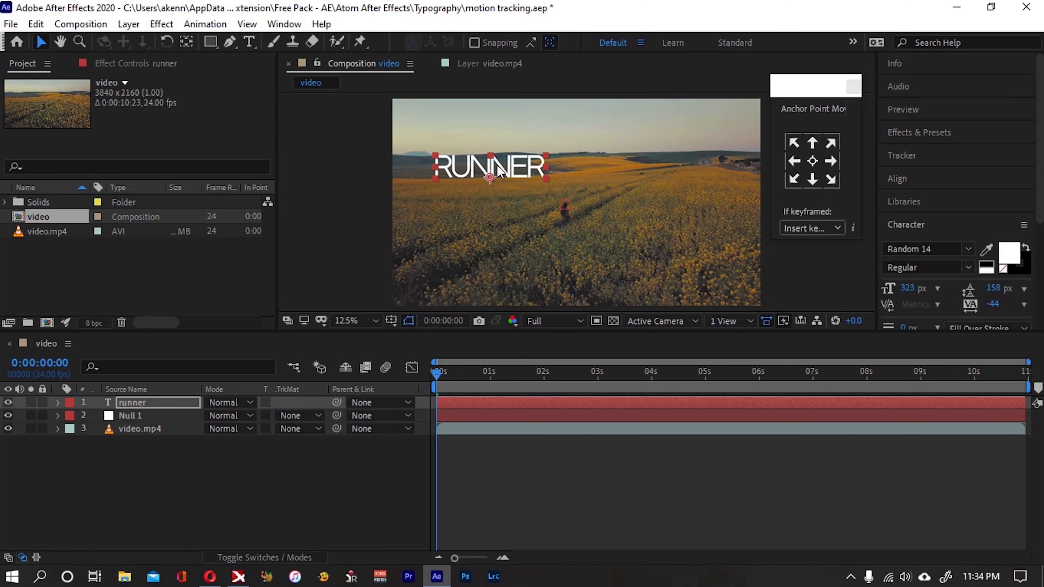
Center the runner text's anchor point and move the text slightly down and right, closer to the walking person
{"action": "left_click", "coordinate": [817, 94]}
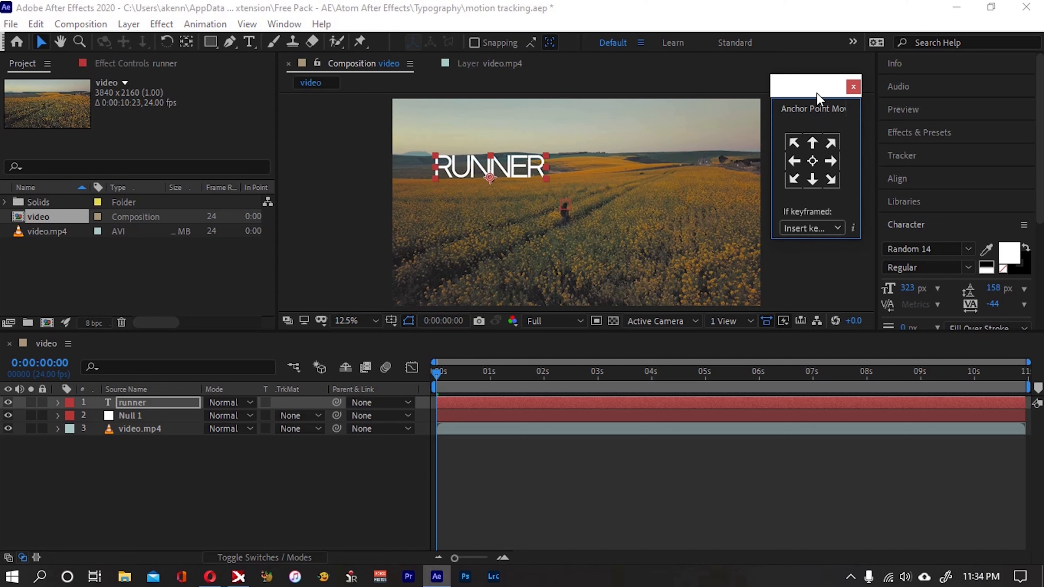
{"action": "left_click", "coordinate": [813, 163]}
{"action": "left_click_drag", "start_coordinate": [514, 162], "coordinate": [531, 179]}
{"action": "left_click", "coordinate": [405, 466]}
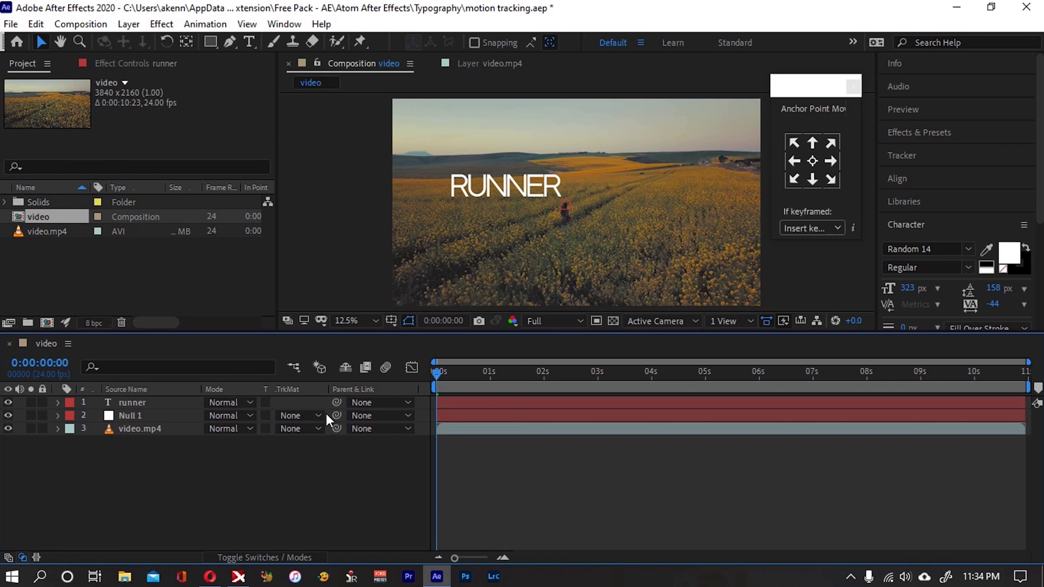
Parent the runner text layer to the Null 1 layer
{"action": "left_click", "coordinate": [141, 404]}
{"action": "left_click", "coordinate": [144, 417]}
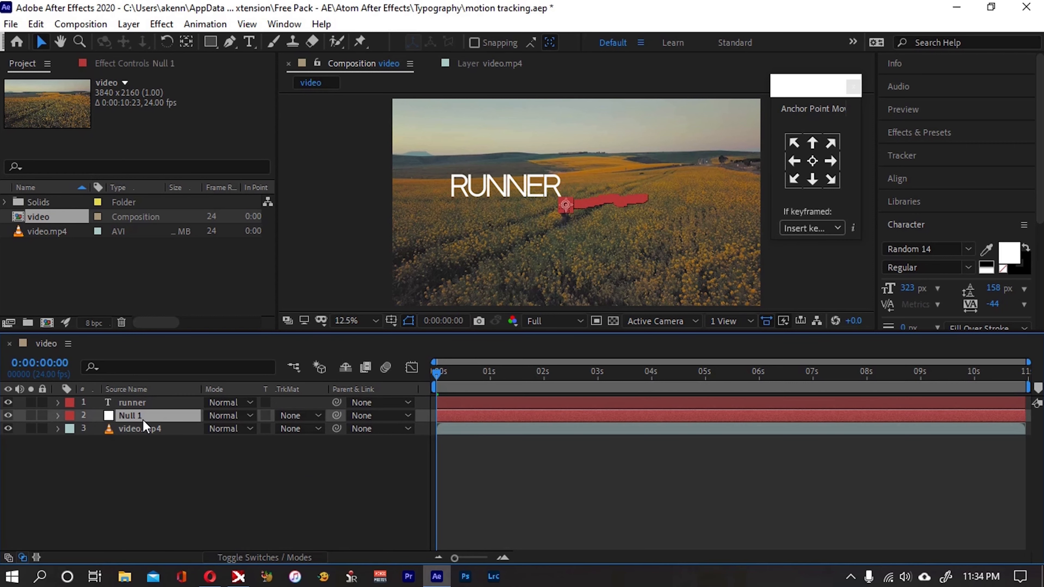
{"action": "left_click", "coordinate": [146, 430]}
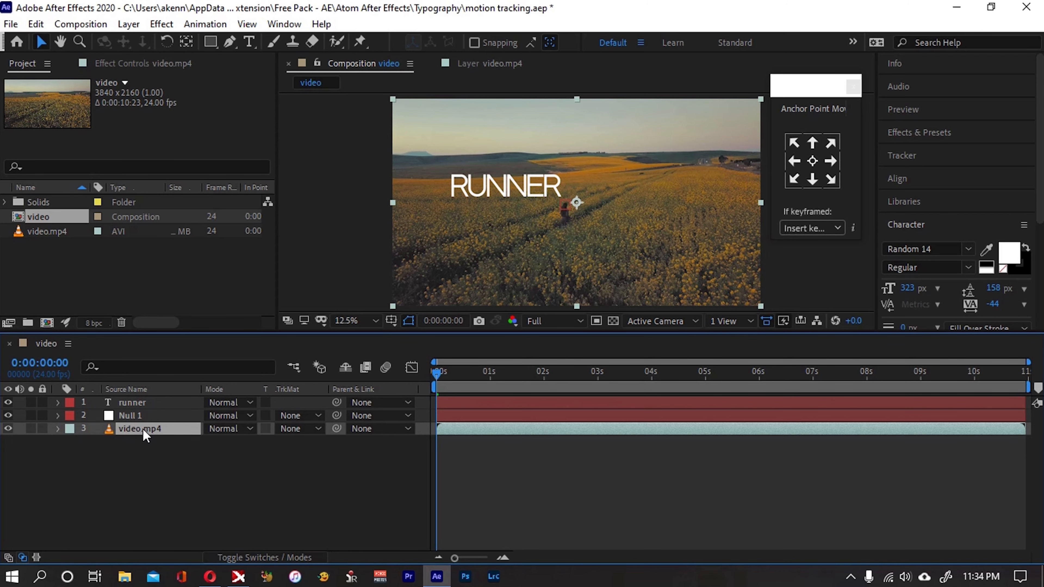
{"action": "left_click", "coordinate": [141, 419]}
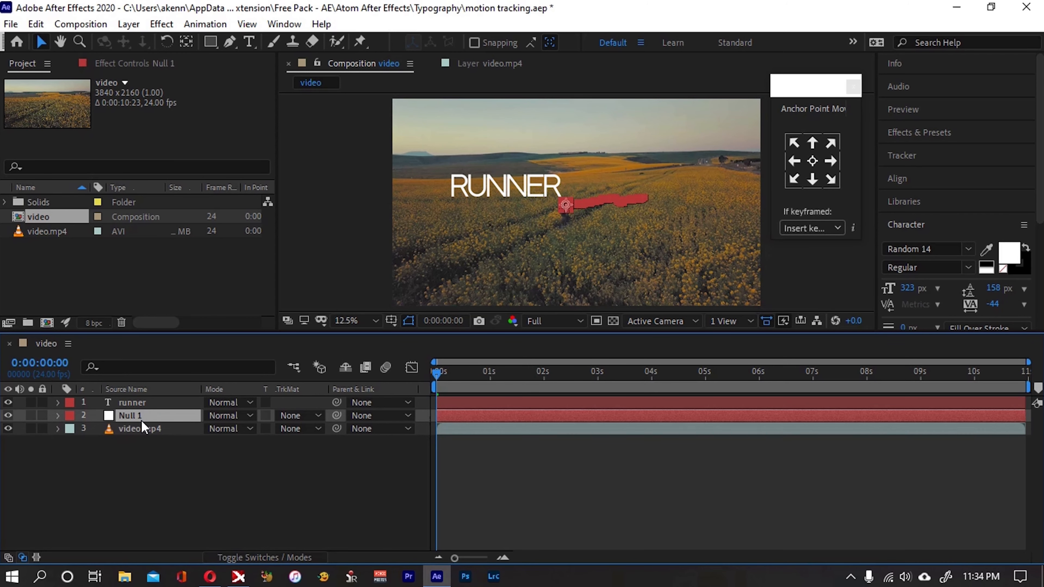
{"action": "left_click", "coordinate": [145, 405]}
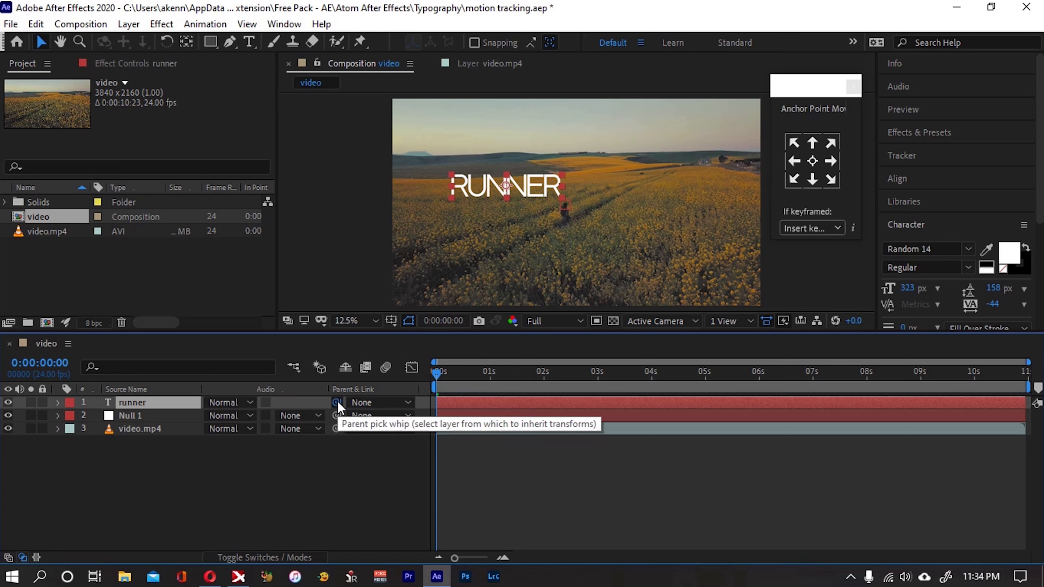
{"action": "left_click_drag", "start_coordinate": [324, 406], "coordinate": [140, 419]}
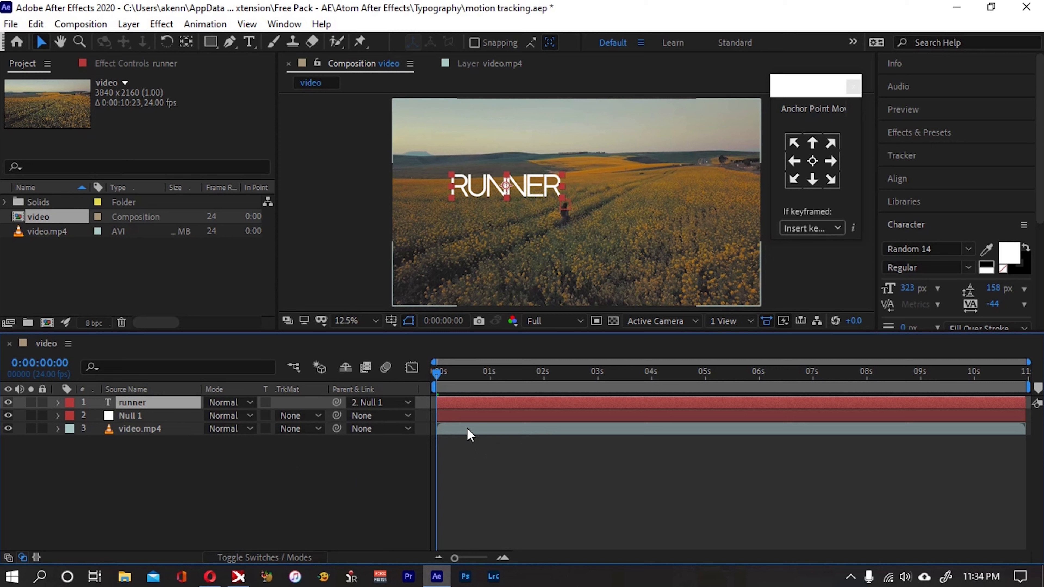
Reduce the preview resolution to Quarter and play back the composition to check the text's tracked motion
{"action": "left_click", "coordinate": [579, 321]}
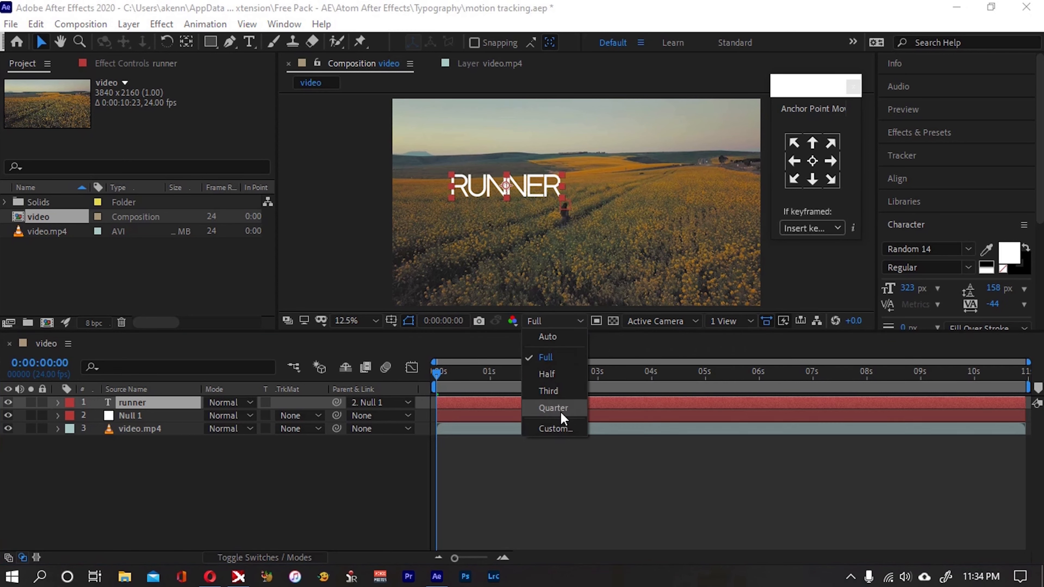
{"action": "left_click", "coordinate": [554, 408]}
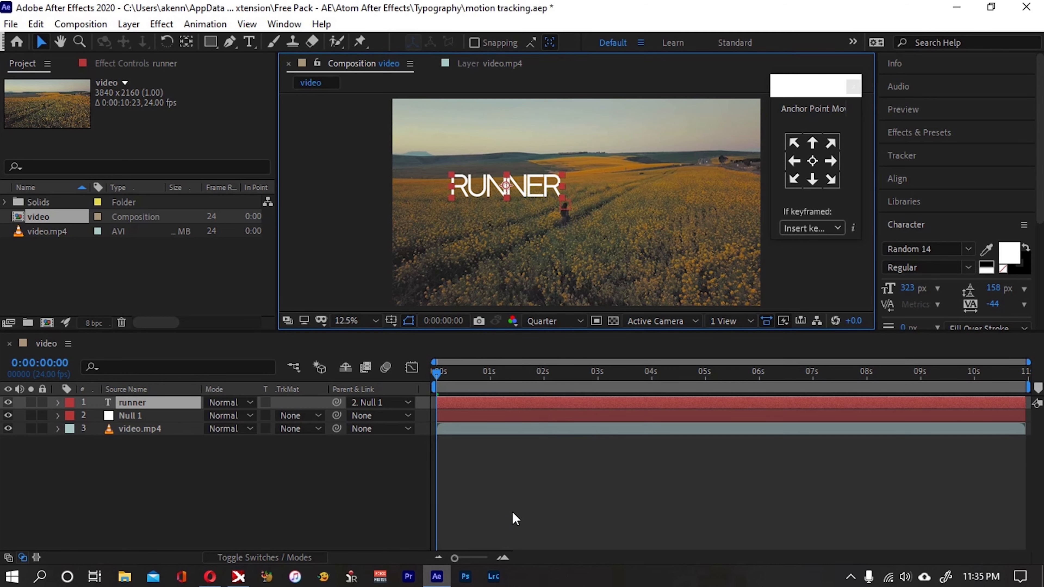
{"action": "key", "text": "space"}
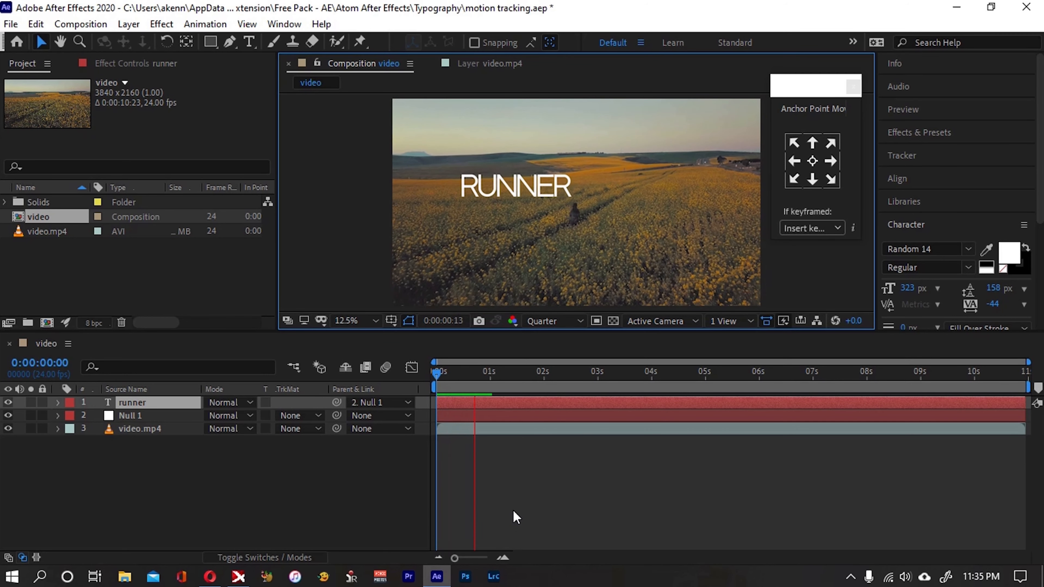